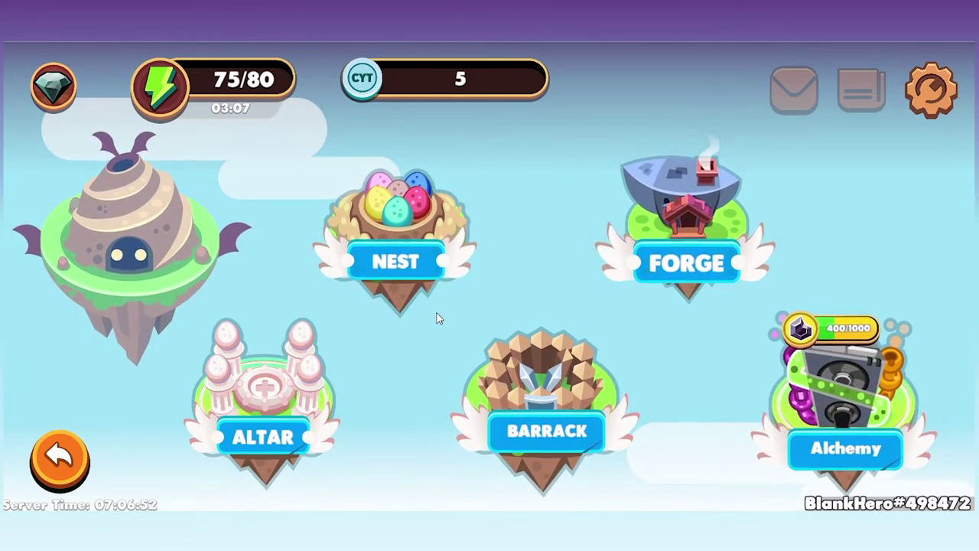
# Open the ready egg in the Nest, confirm the irreversible action, accept the hatched dragon and leave the islands screen
pyautogui.click(366, 264)
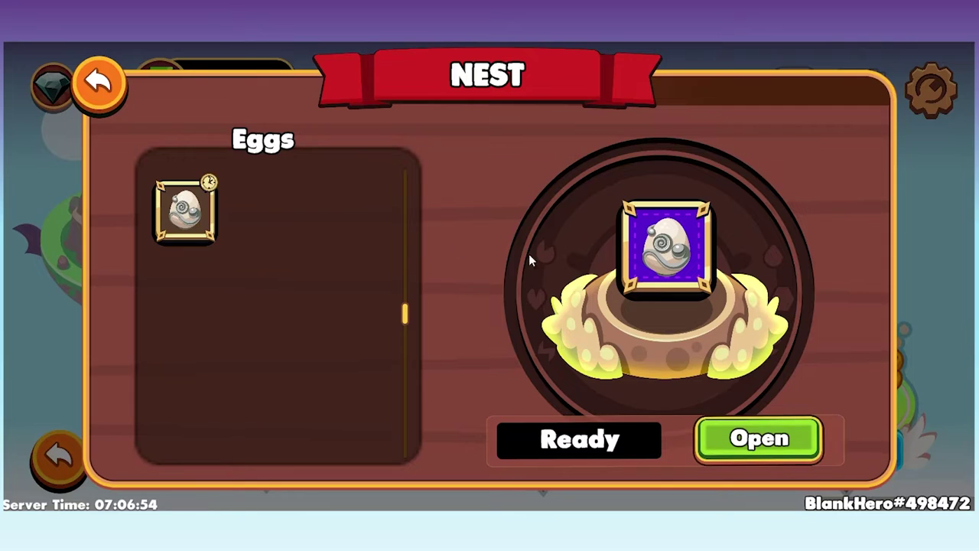
pyautogui.click(795, 441)
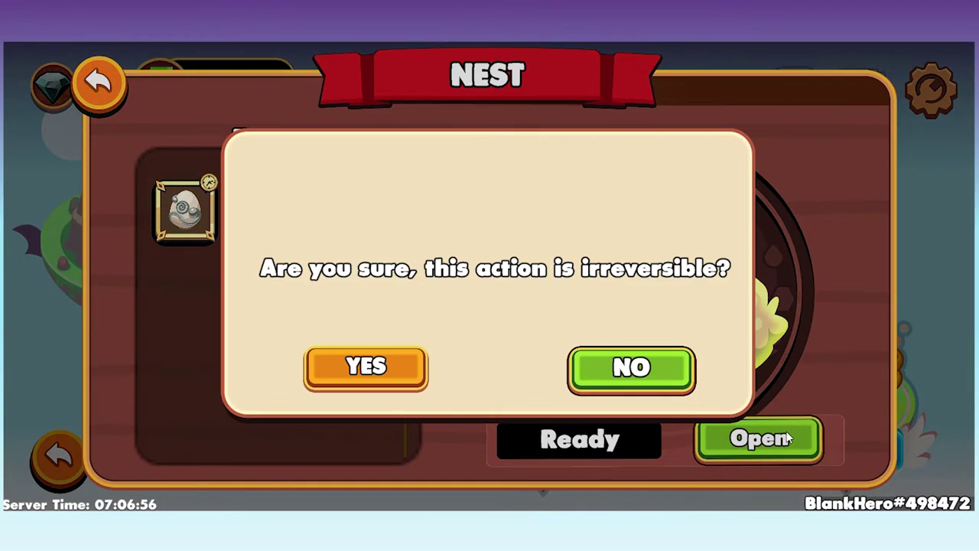
pyautogui.click(376, 374)
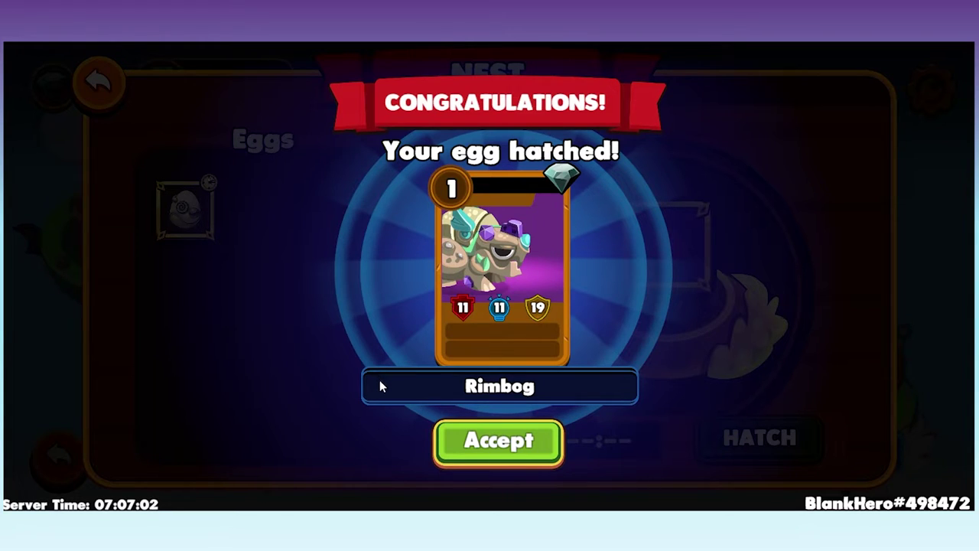
pyautogui.click(530, 446)
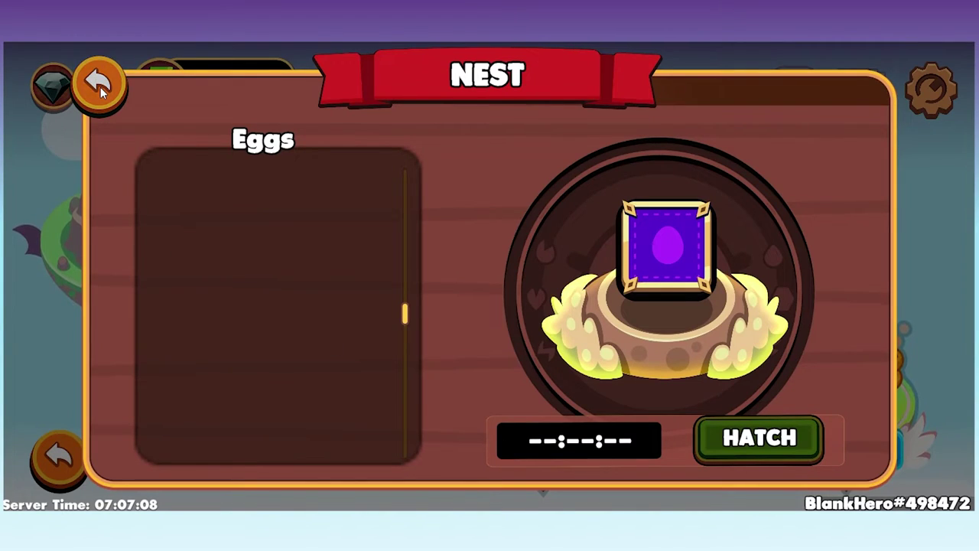
pyautogui.click(100, 86)
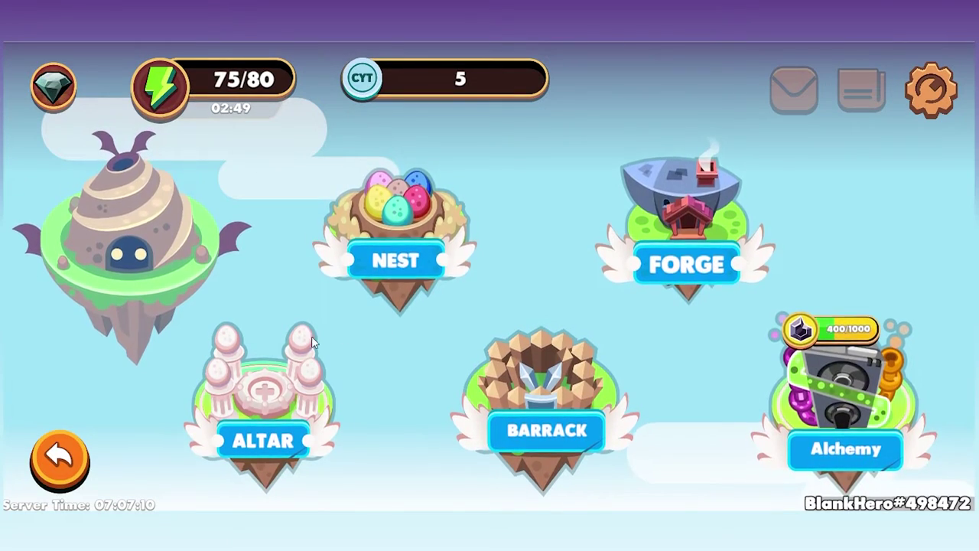
pyautogui.click(67, 462)
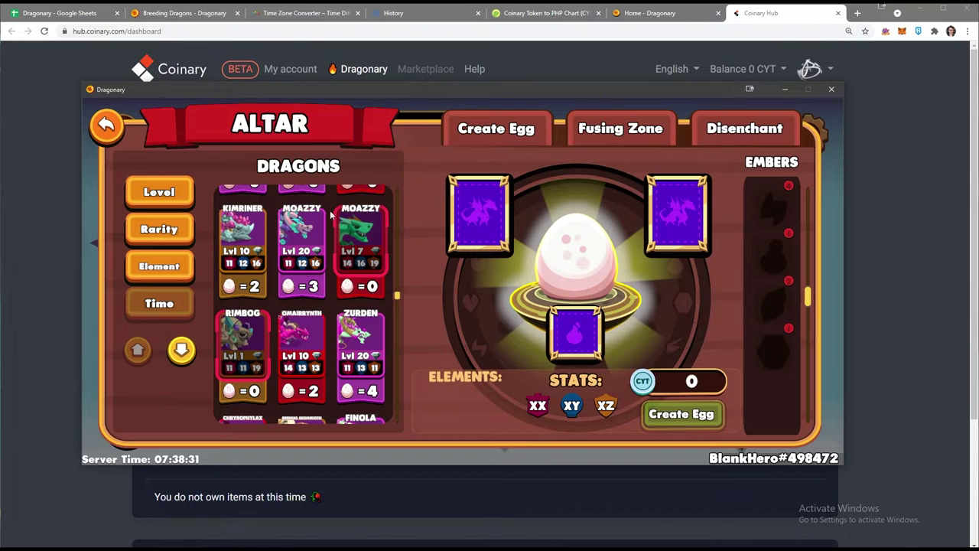
# Leave the Altar, switch to the Coinary Hub dashboard and copy the deposit address from the balance details
pyautogui.click(107, 125)
pyautogui.hotkey('alt', 'Tab')
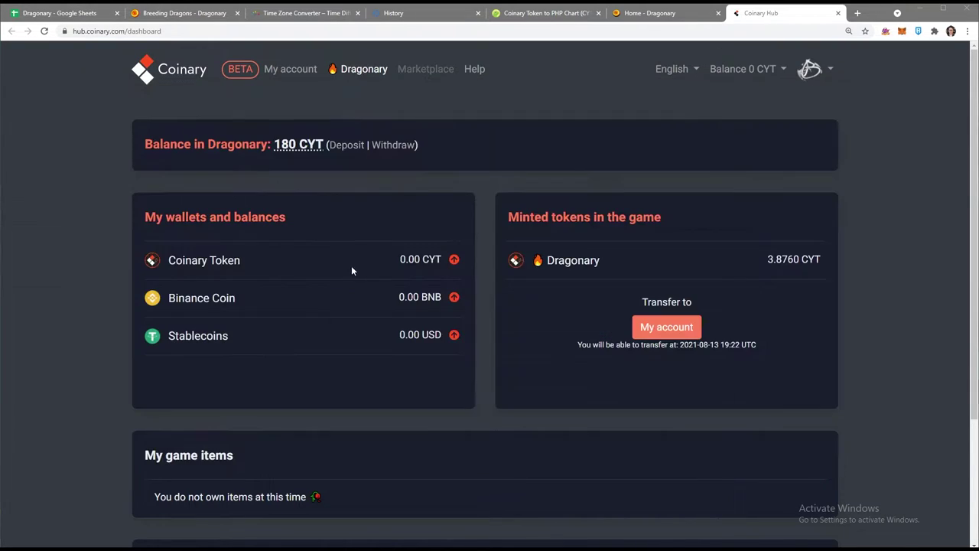
pyautogui.click(751, 71)
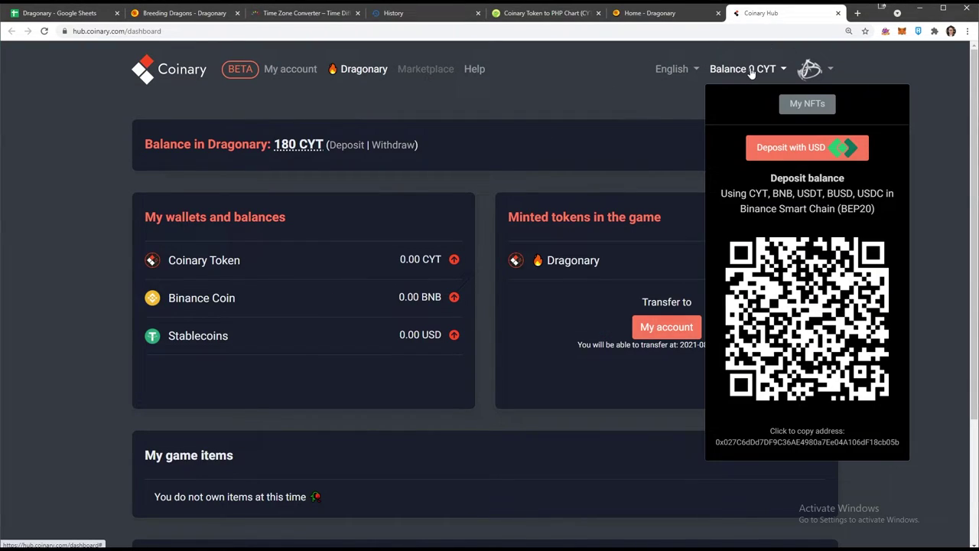
pyautogui.click(808, 442)
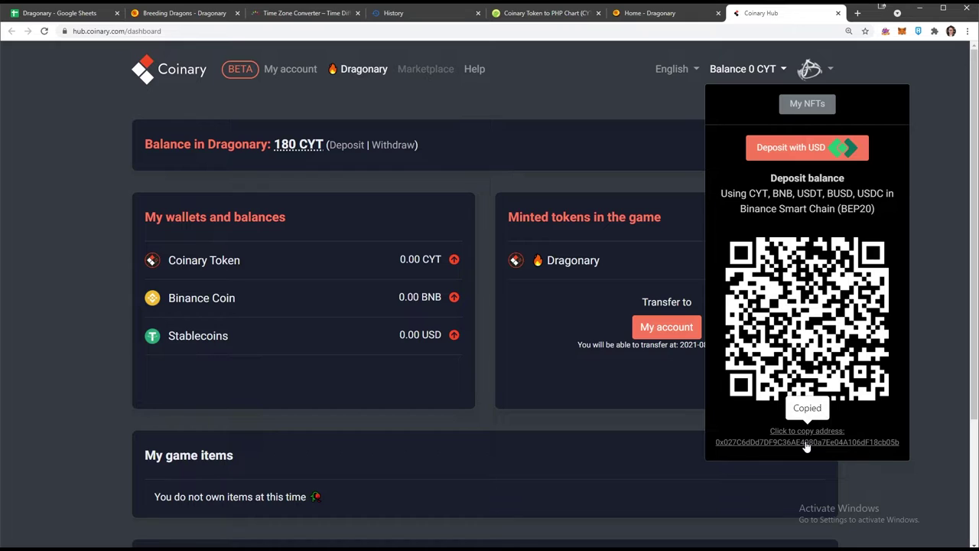
# Open the MetaMask wallet and unlock it by entering the wallet password
pyautogui.click(902, 30)
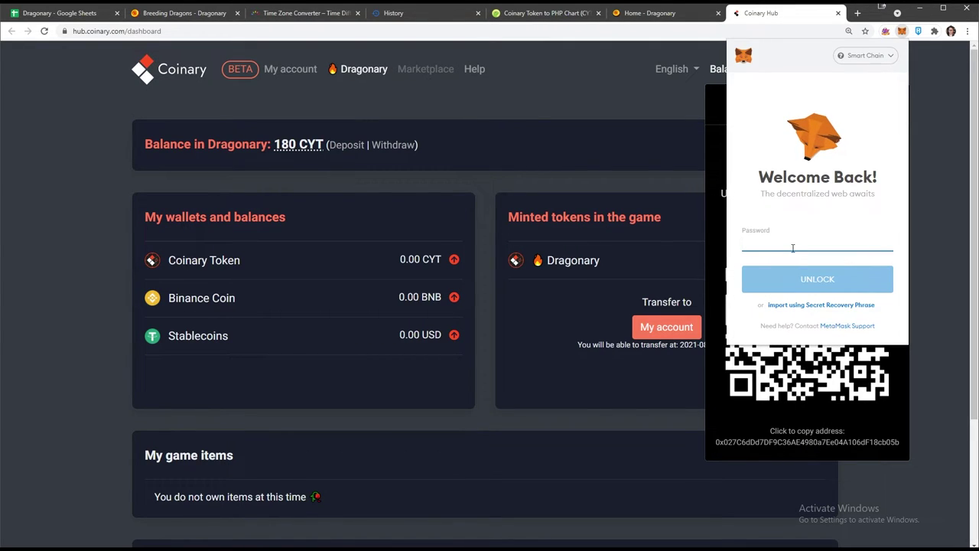
pyautogui.write('••')
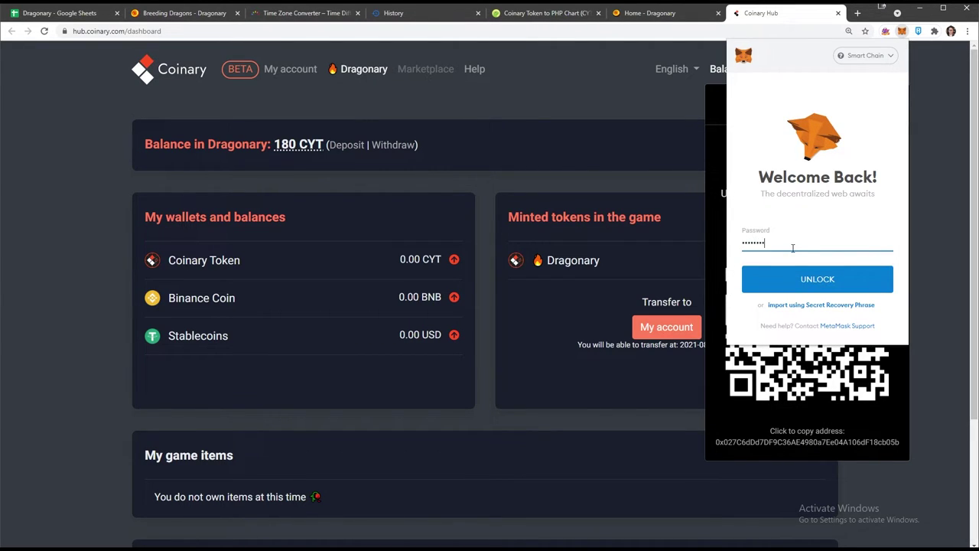
pyautogui.press('Return')
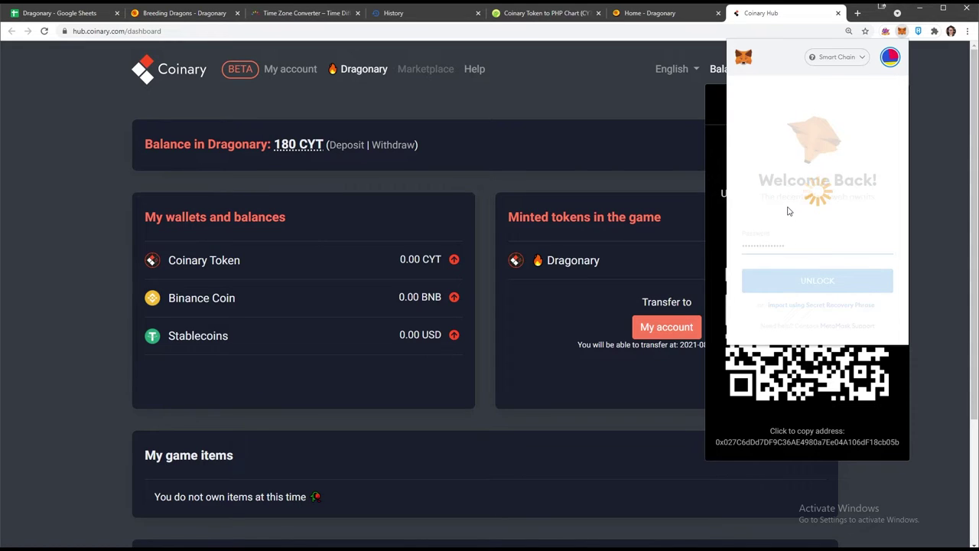
# Start sending the CYT token to the recent recipient that matches the Coinary deposit address
pyautogui.scroll(-1, 812, 256)
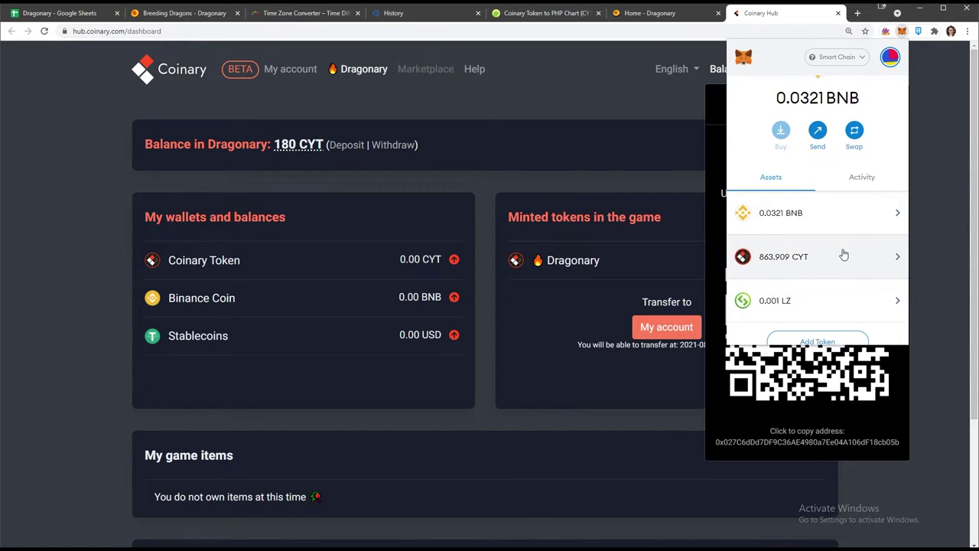
pyautogui.click(840, 253)
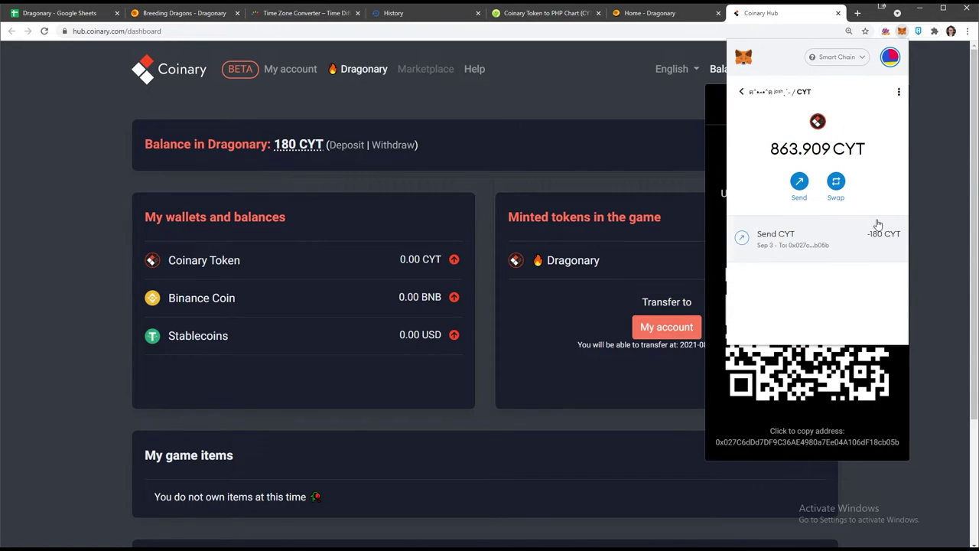
pyautogui.click(800, 190)
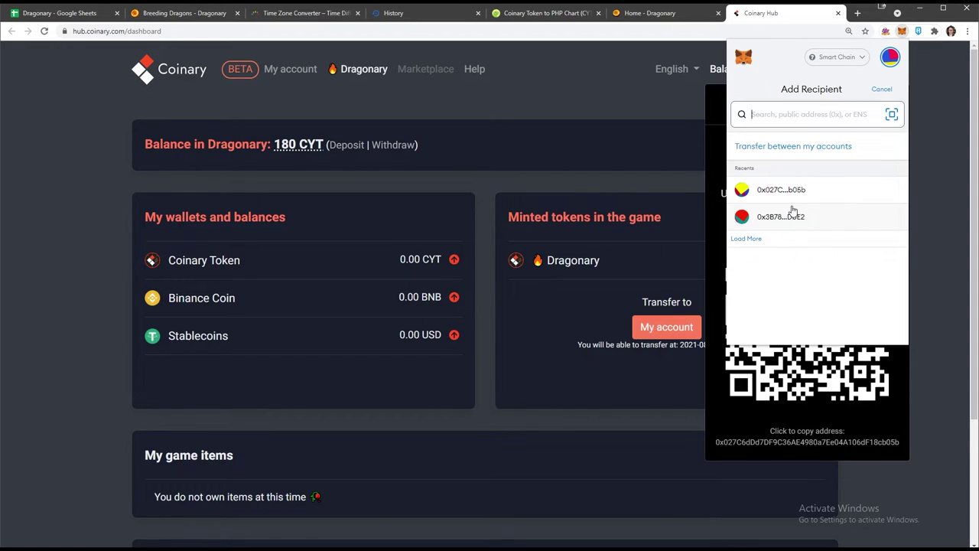
pyautogui.click(825, 181)
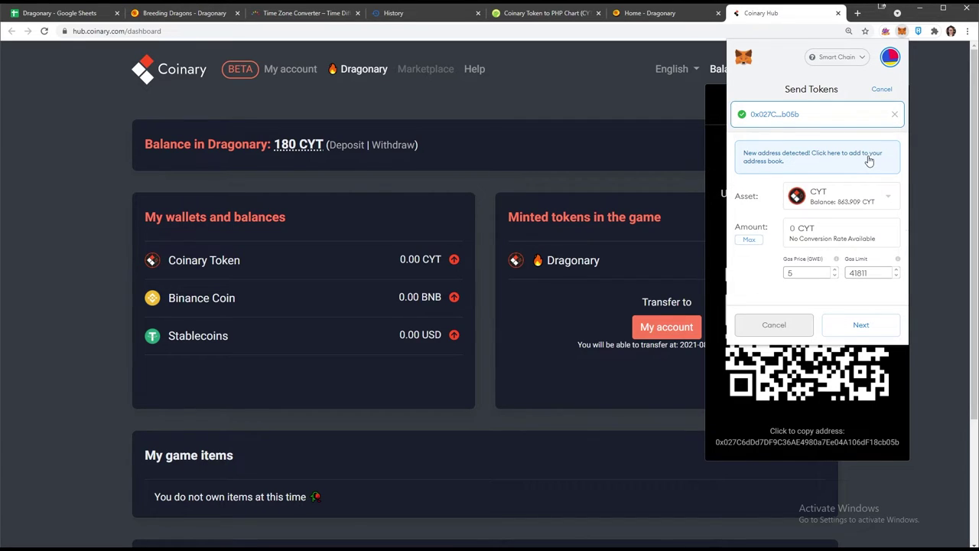
# Set the transfer amount to 40 CYT and confirm the transaction
pyautogui.click(812, 227)
pyautogui.write('40')
pyautogui.click(820, 227)
pyautogui.click(861, 325)
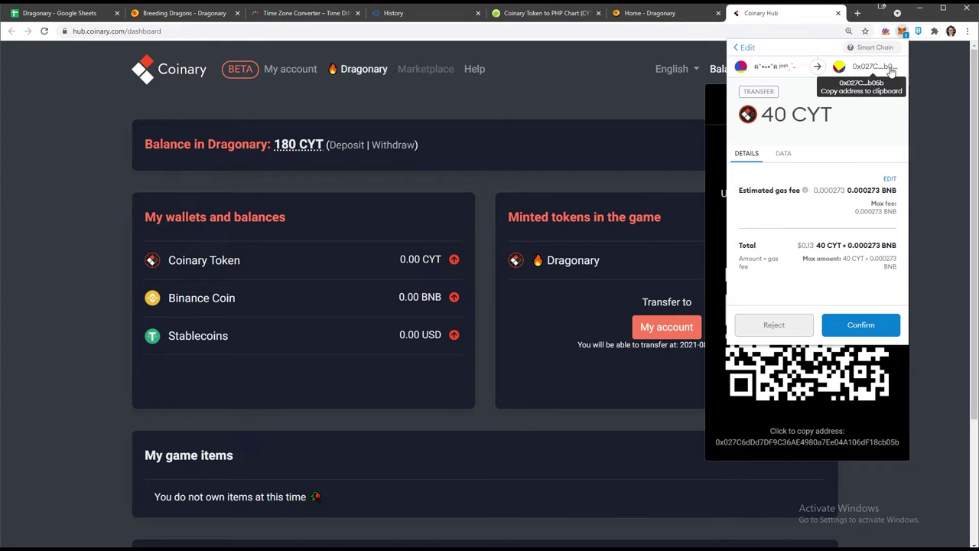
pyautogui.click(861, 325)
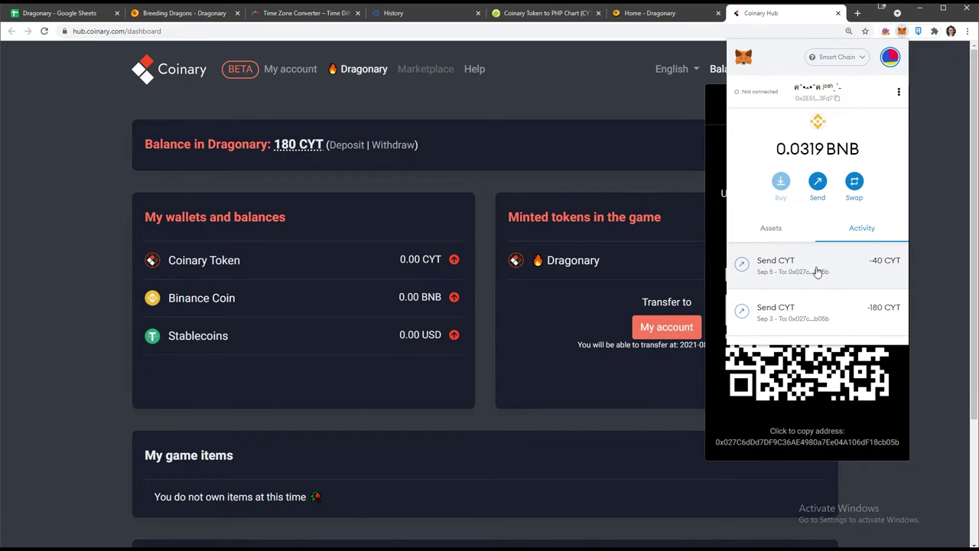
# Open the 40 CYT transaction on BscScan and check its transaction fee and transferred amount
pyautogui.click(825, 265)
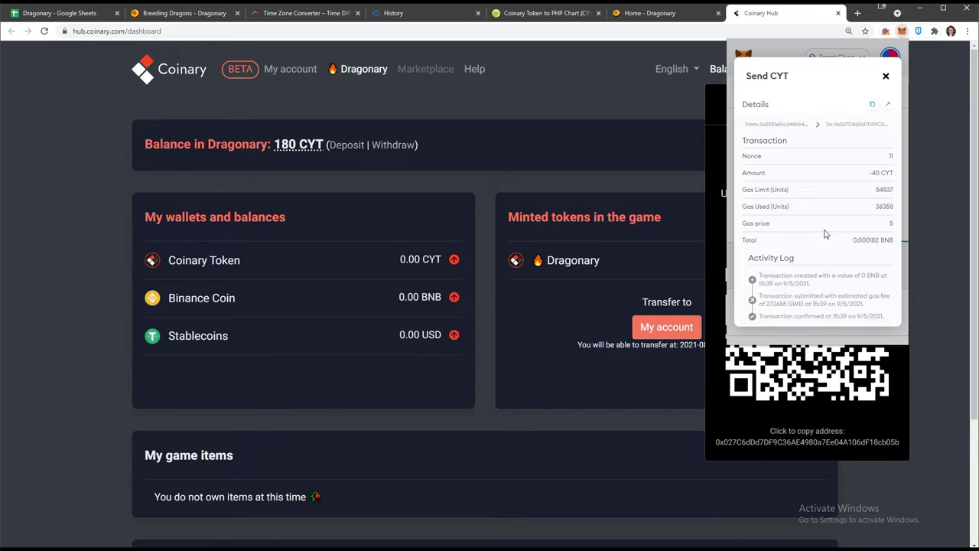
pyautogui.click(874, 105)
pyautogui.click(888, 104)
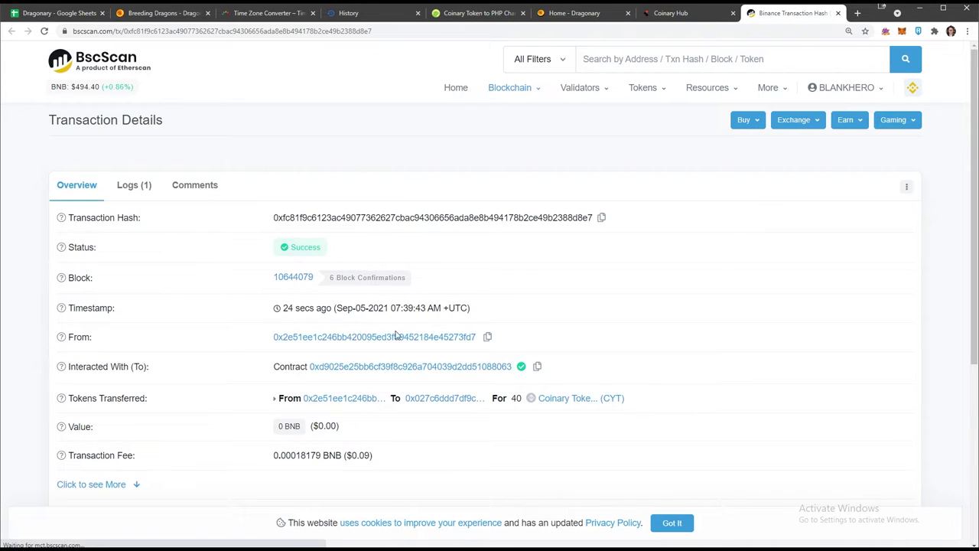
pyautogui.moveTo(374, 457); pyautogui.dragTo(346, 457)
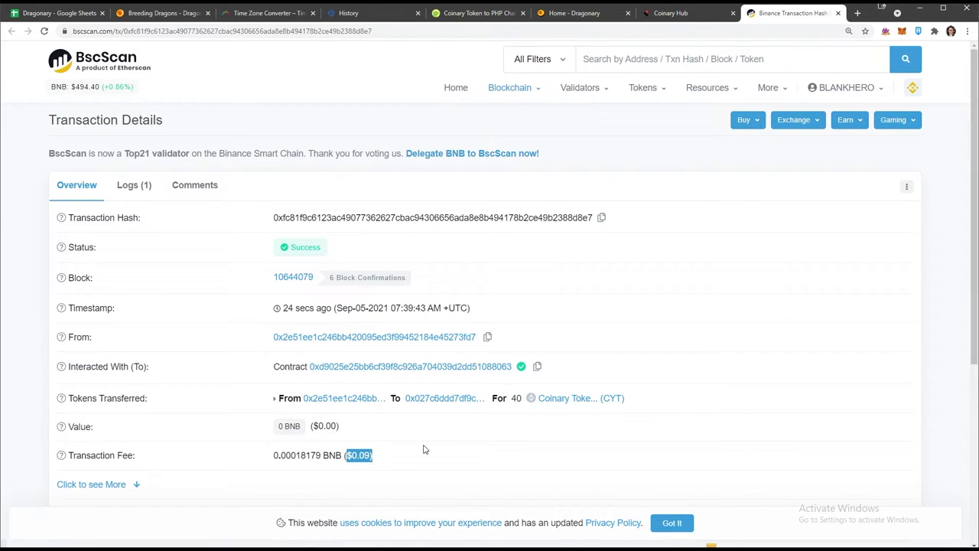
pyautogui.click(547, 438)
pyautogui.doubleClick(517, 398)
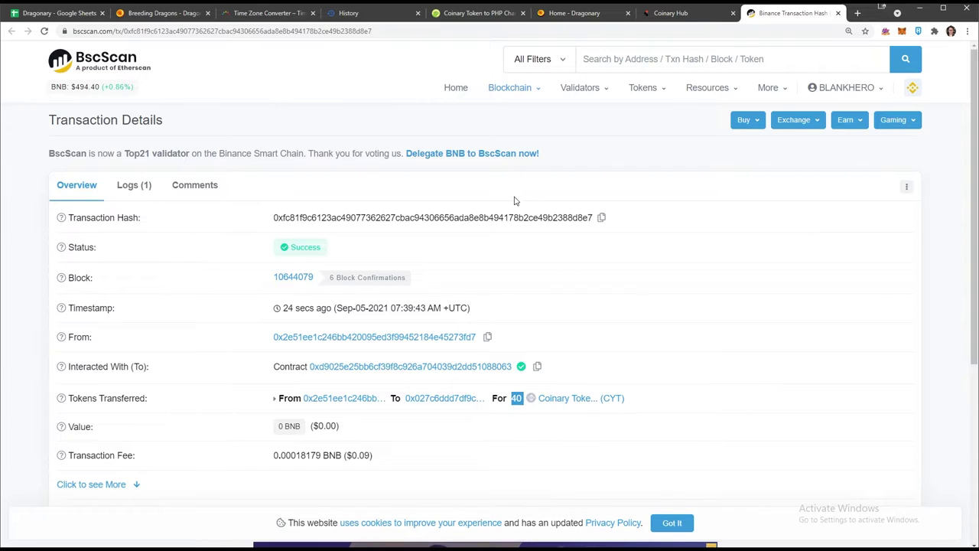
# Bookmark the transaction page as "40 CYT Breeding Extended" in the BscScan folder under Dragonary
pyautogui.click(866, 31)
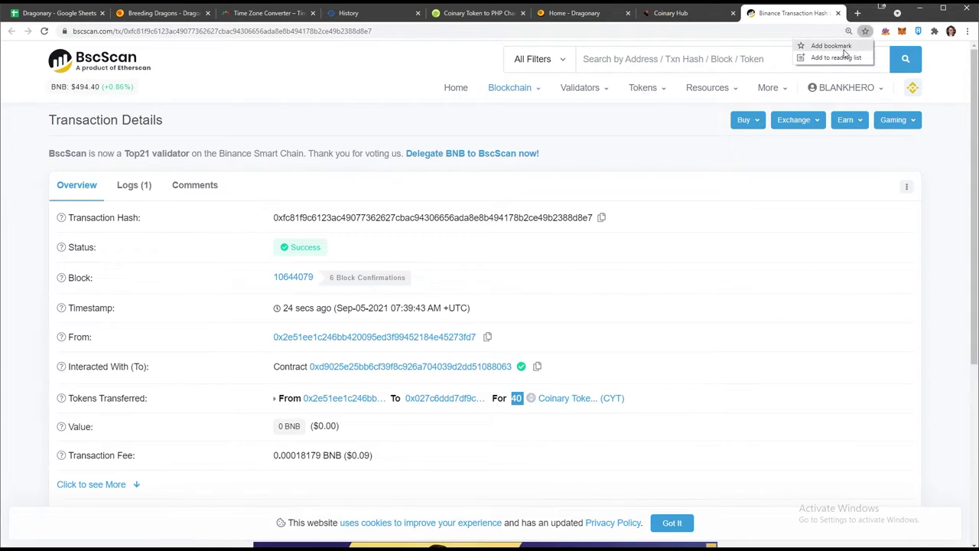
pyautogui.click(842, 48)
pyautogui.click(743, 125)
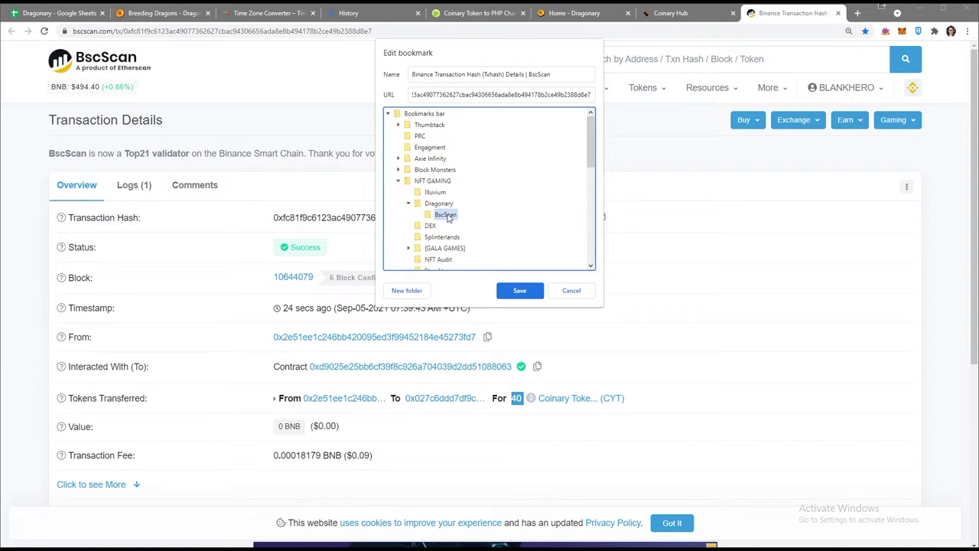
pyautogui.moveTo(566, 75); pyautogui.dragTo(329, 79)
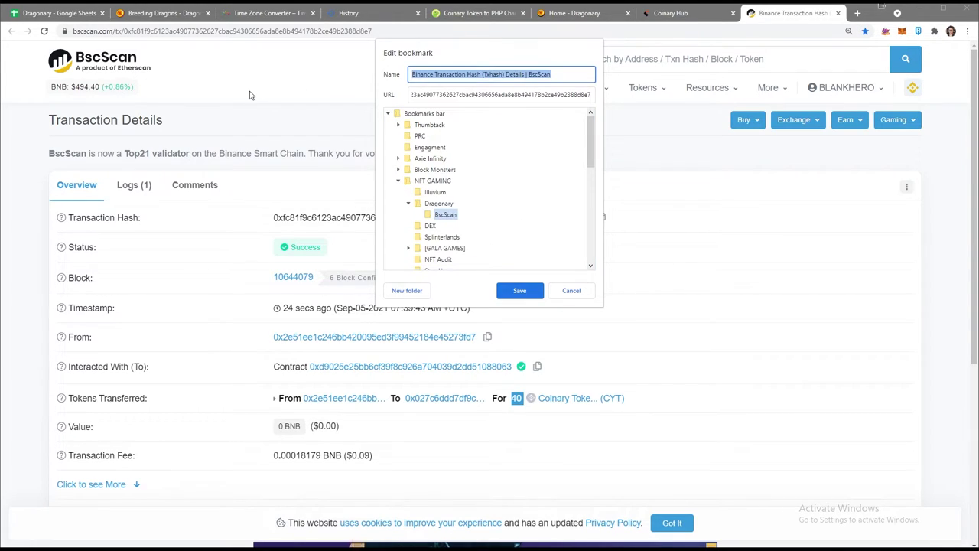
pyautogui.write('40 CYT')
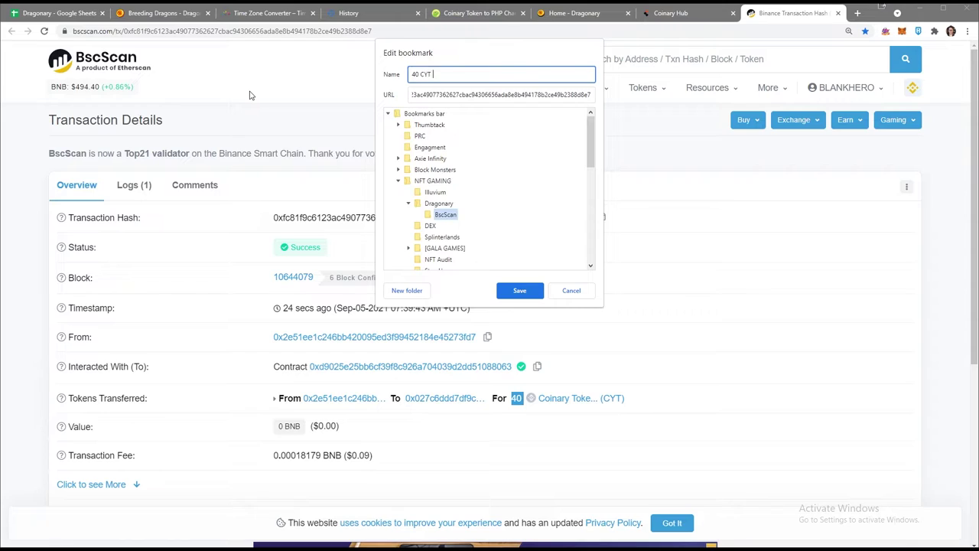
pyautogui.write(' Breeding Ev')
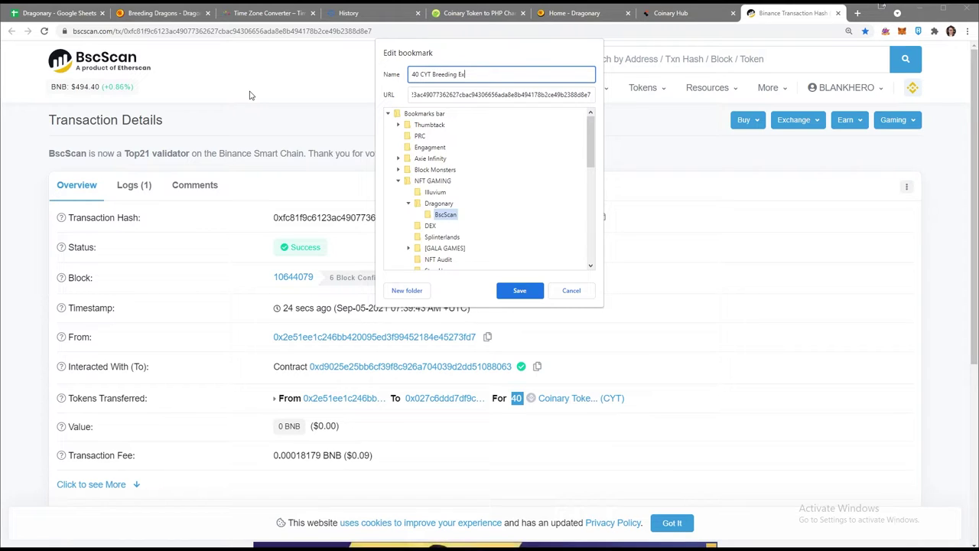
pyautogui.write('tended')
pyautogui.click(519, 291)
# Close the BscScan transaction page, dismiss the deposit details and refresh the Coinary dashboard
pyautogui.moveTo(669, 95)
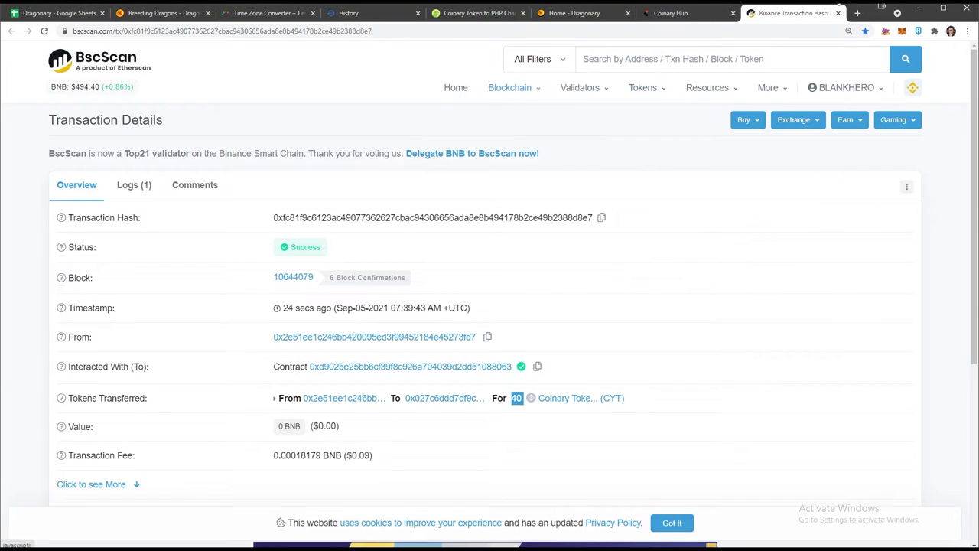
pyautogui.click(837, 13)
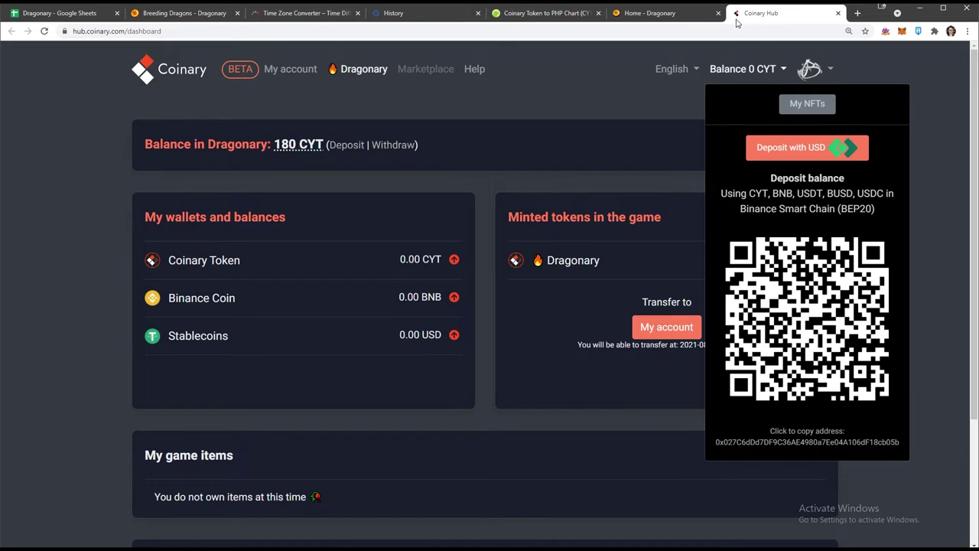
pyautogui.click(459, 175)
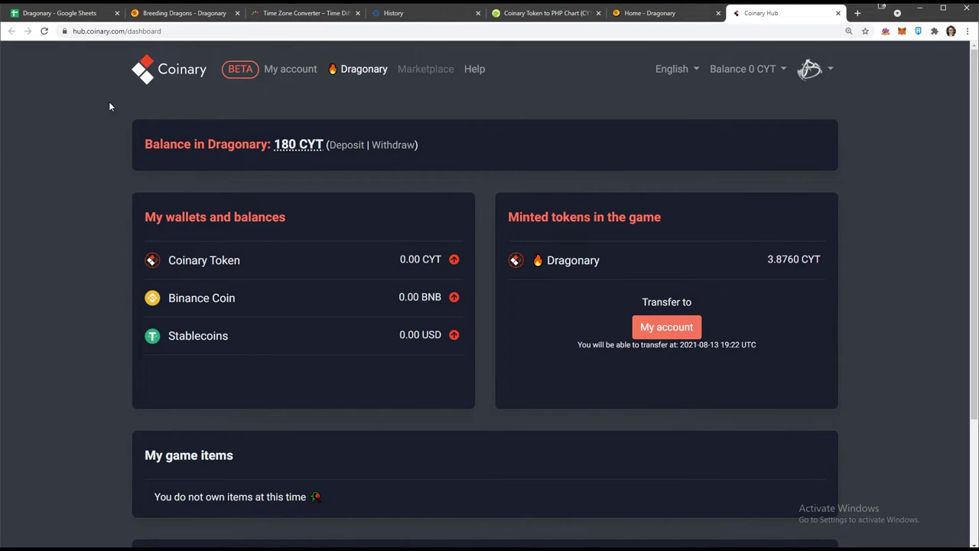
pyautogui.click(44, 30)
# Check the dashboard's Coinary Token balance, the minted Dragonary tokens and their transfer date
pyautogui.moveTo(182, 260); pyautogui.dragTo(311, 265)
pyautogui.doubleClick(789, 259)
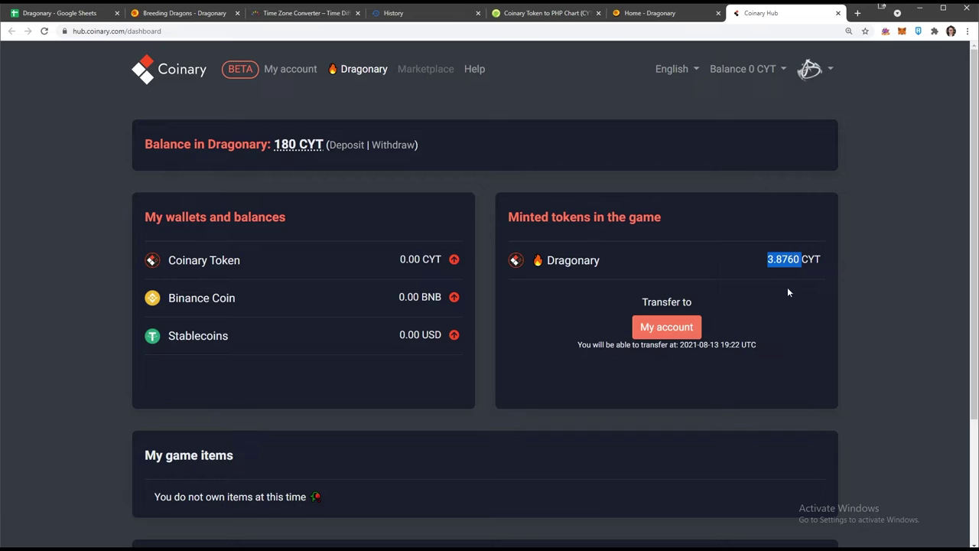
pyautogui.moveTo(702, 344); pyautogui.dragTo(725, 344)
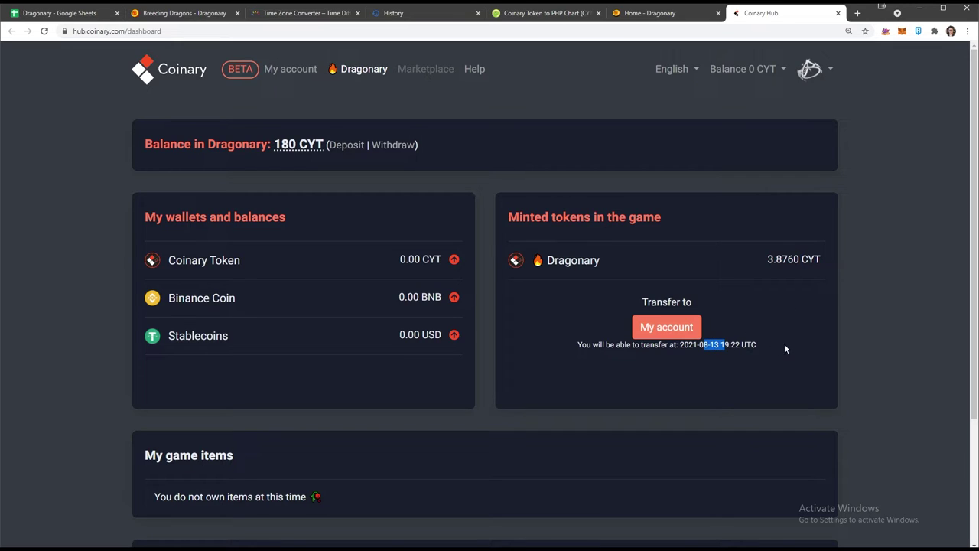
pyautogui.moveTo(784, 349); pyautogui.dragTo(640, 345)
pyautogui.moveTo(753, 259); pyautogui.dragTo(823, 259)
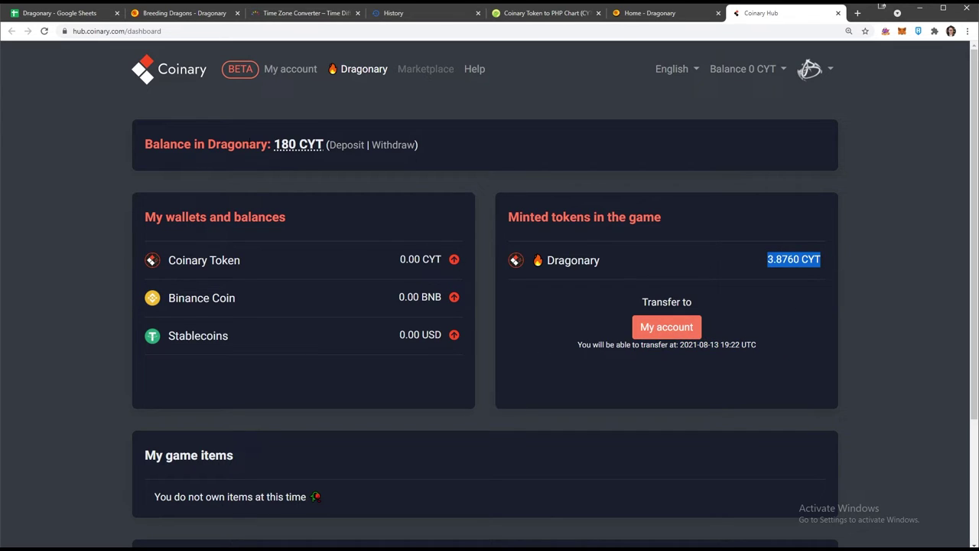
pyautogui.click(358, 185)
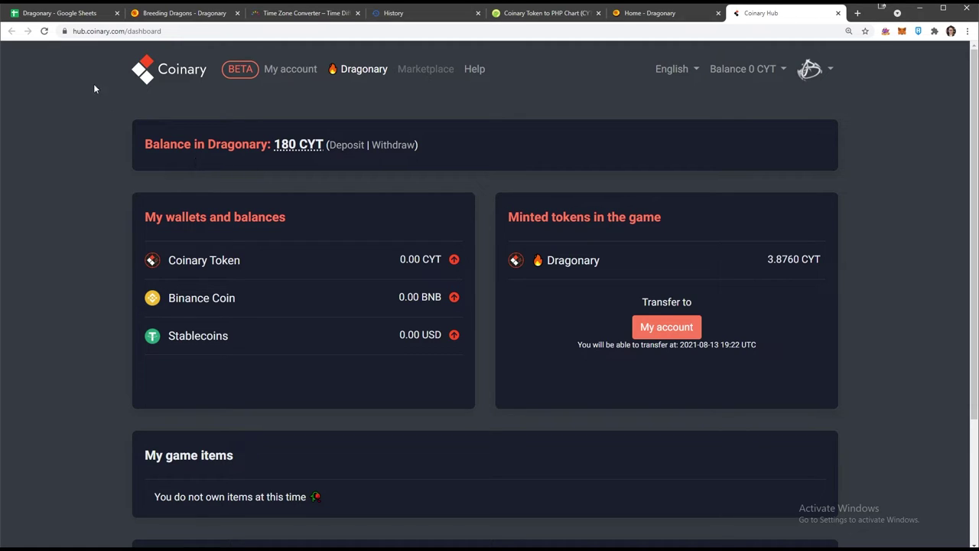
# Refresh the Coinary dashboard again and close the History page
pyautogui.click(45, 32)
pyautogui.click(478, 13)
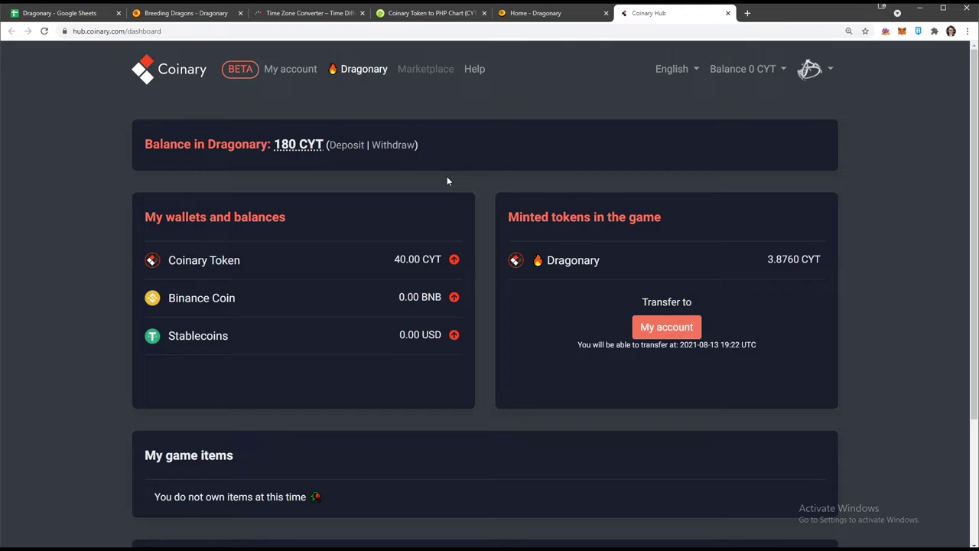
# Transfer 40 CYT from the Coinary account to Dragonary, authorizing it with the 2FA code
pyautogui.doubleClick(438, 259)
pyautogui.click(363, 251)
pyautogui.click(344, 148)
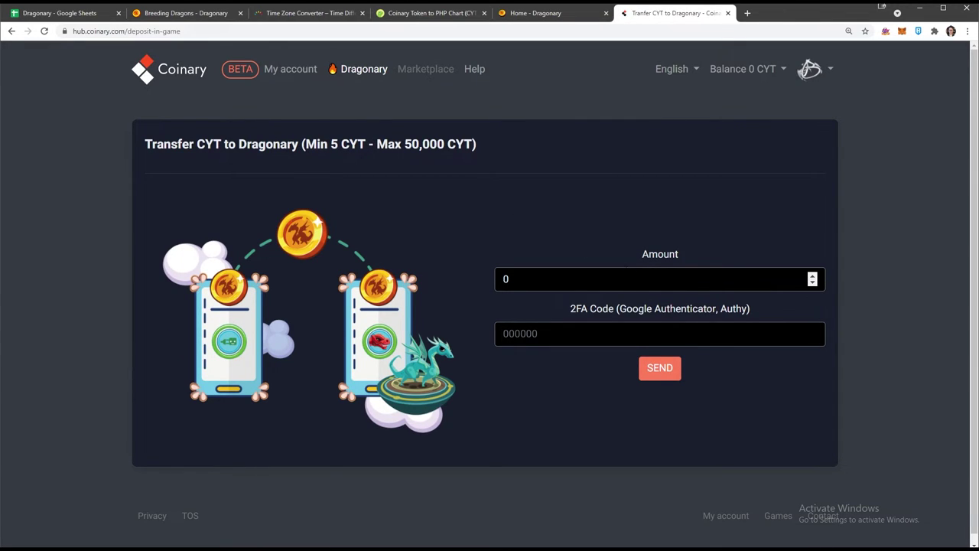
pyautogui.press('Tab')
pyautogui.write('40')
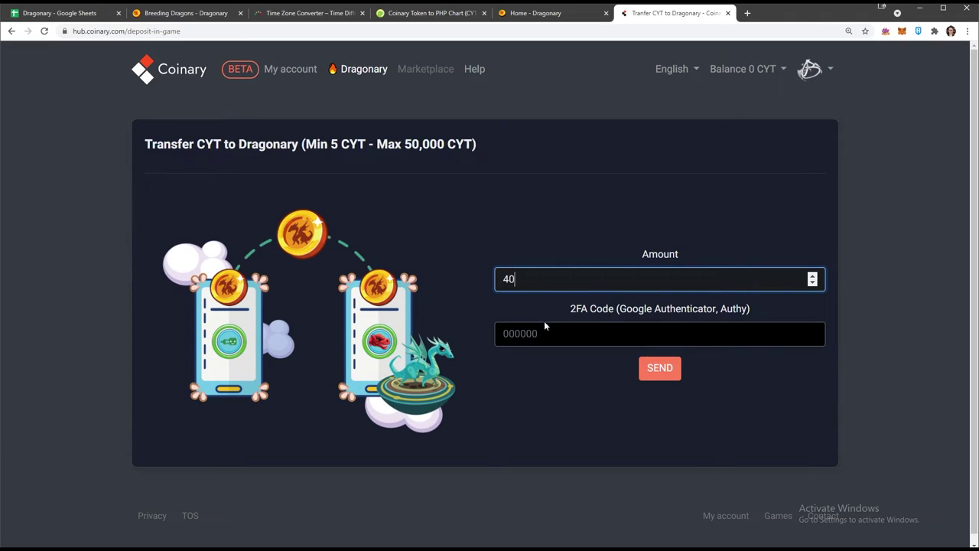
pyautogui.click(552, 335)
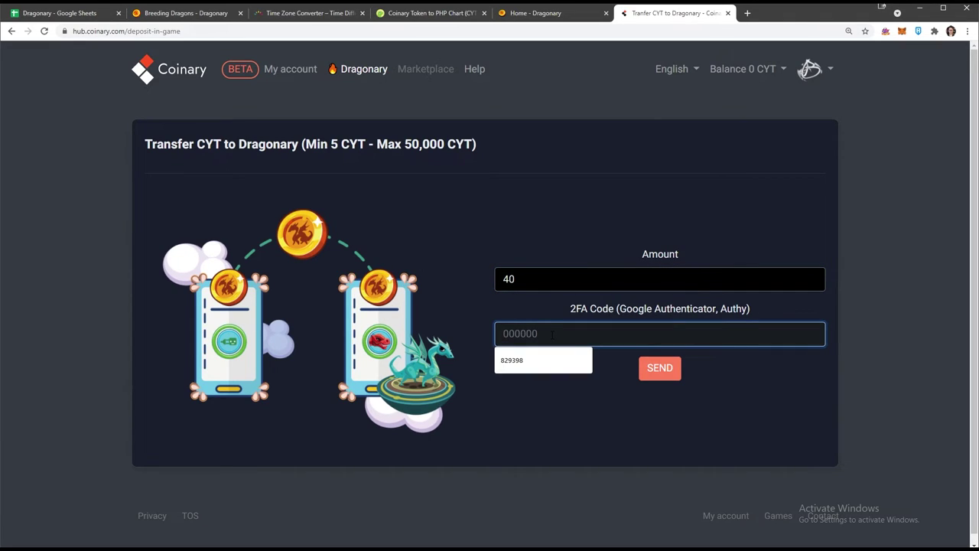
pyautogui.hotkey('ctrl', 'v')
pyautogui.click(666, 372)
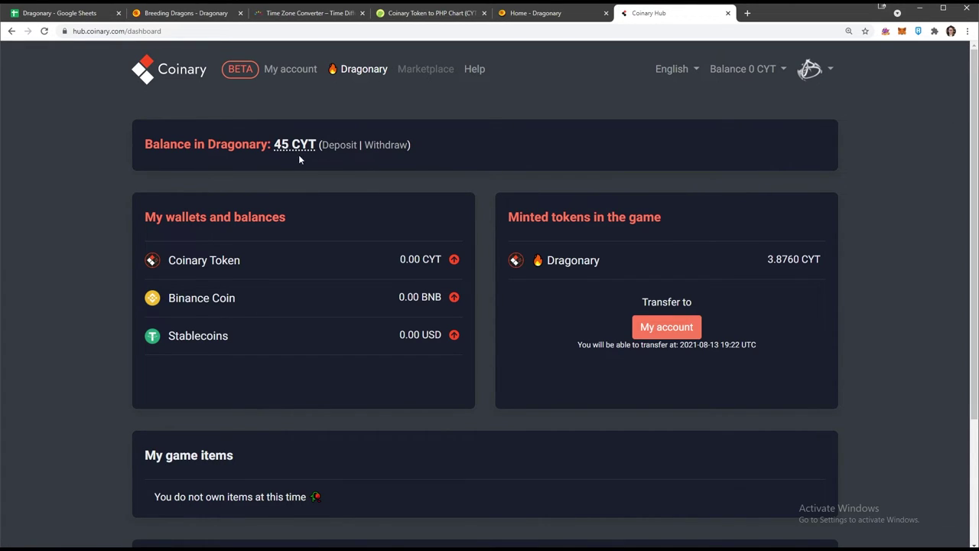
# Switch to the Dragonary game, exit it and minimize the browser window
pyautogui.hotkey('alt', 'Tab')
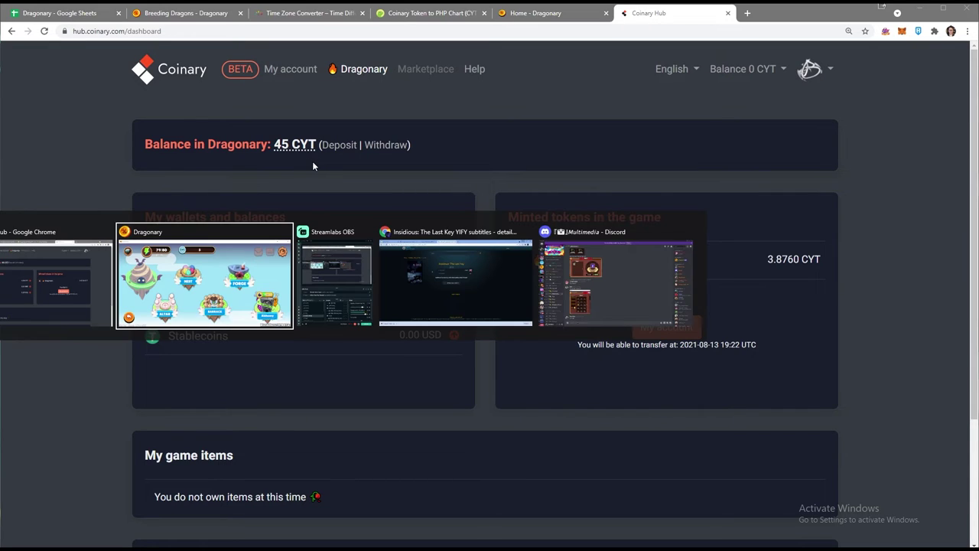
pyautogui.click(128, 422)
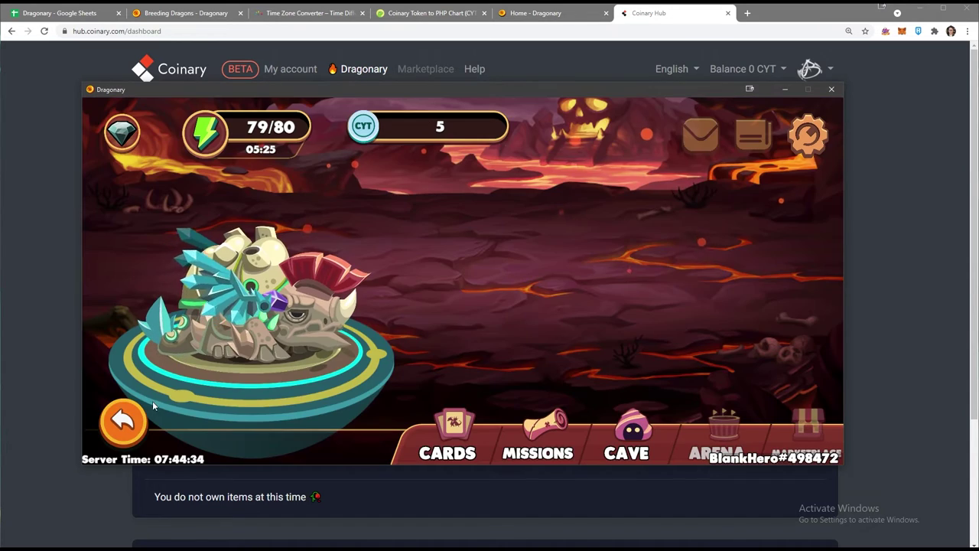
pyautogui.click(135, 420)
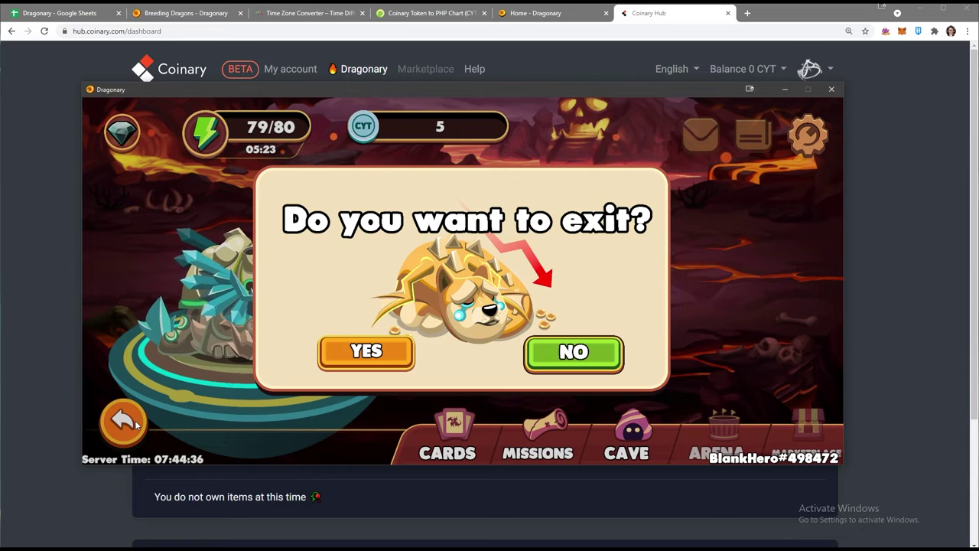
pyautogui.click(121, 421)
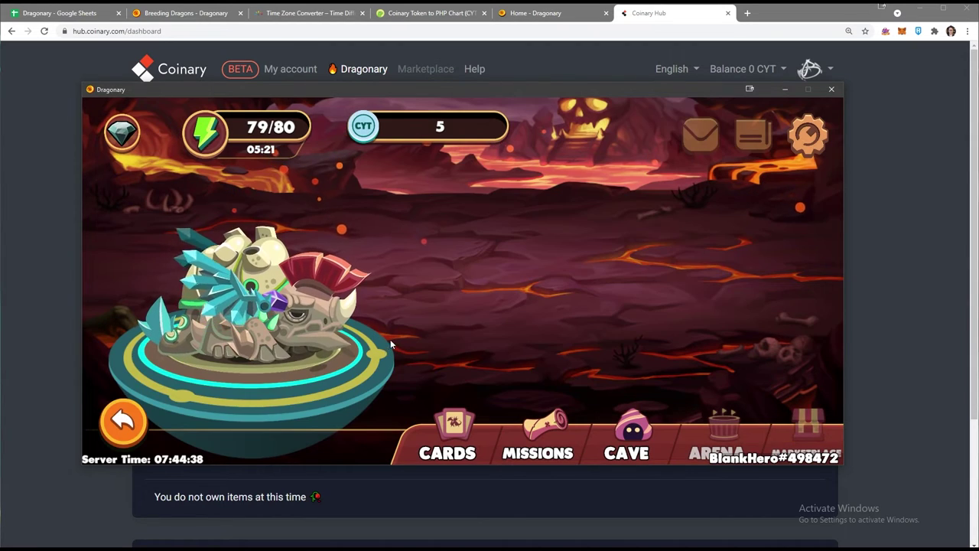
pyautogui.click(120, 421)
pyautogui.click(366, 352)
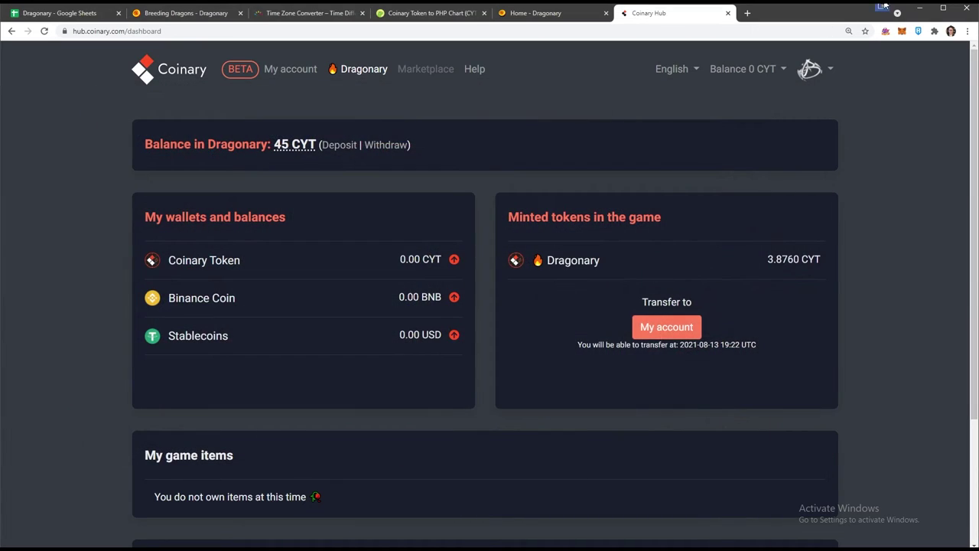
pyautogui.click(922, 9)
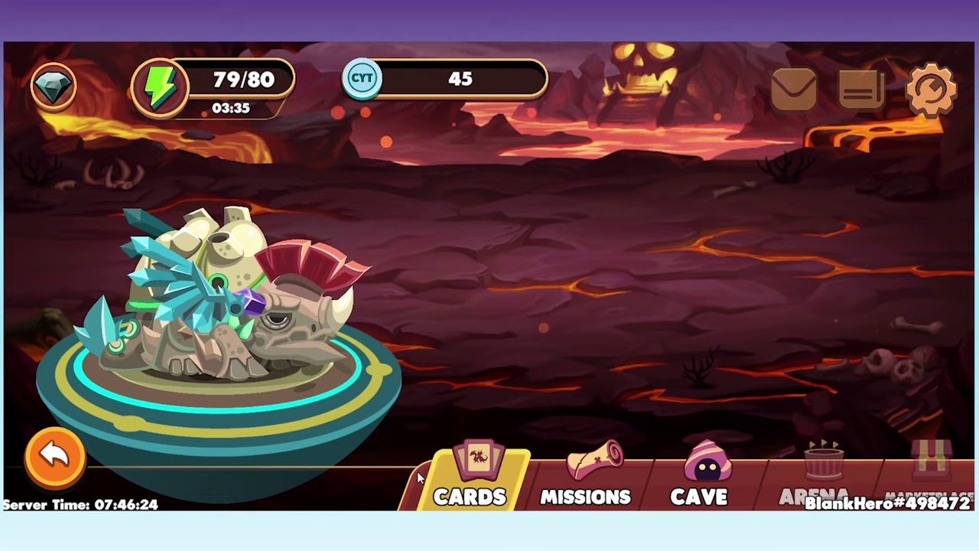
# Open the Altar in the Cave and sort the dragon list by Time
pyautogui.click(689, 467)
pyautogui.click(246, 430)
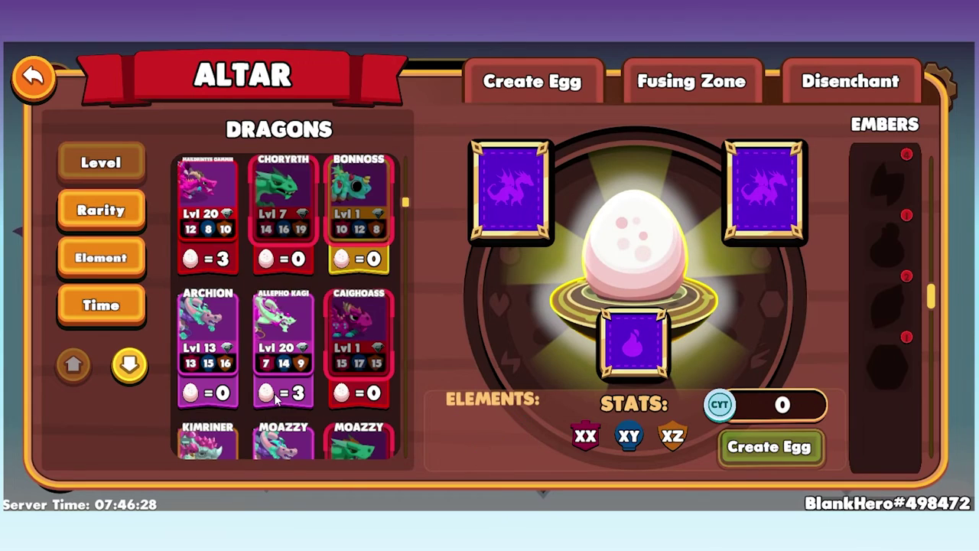
pyautogui.click(140, 374)
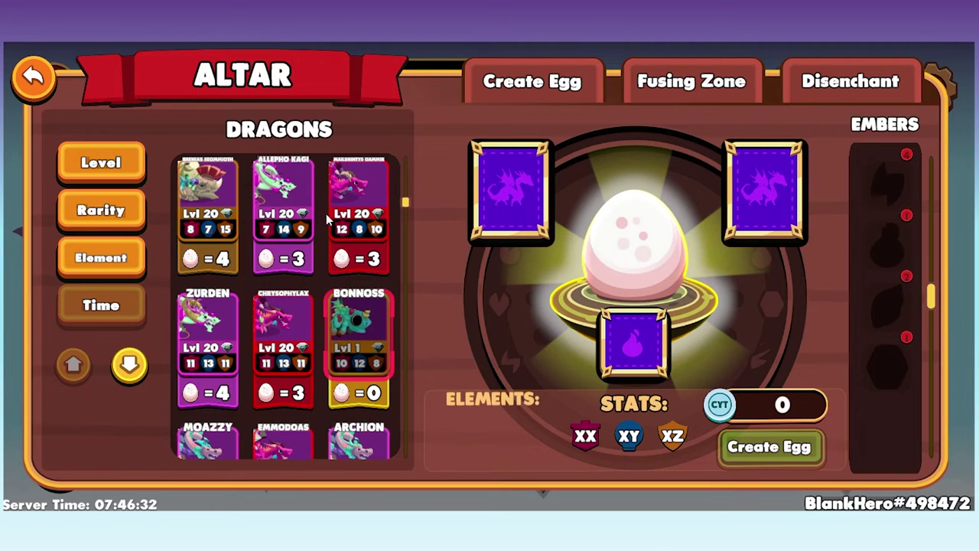
# Create an egg from the level 20 Allepho Kagi and level 10 Kimriner using the lightning ember, and approve it
pyautogui.click(281, 197)
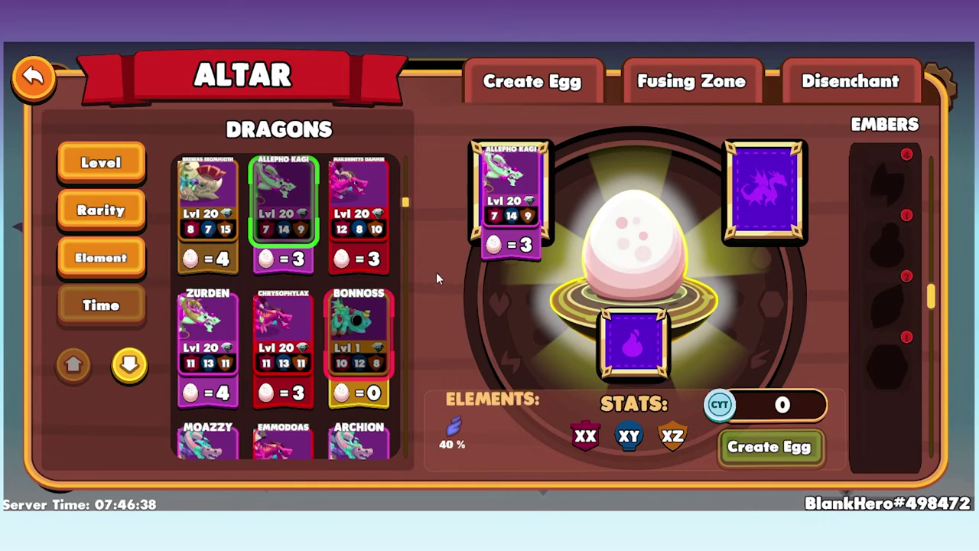
pyautogui.scroll(-2, 325, 382)
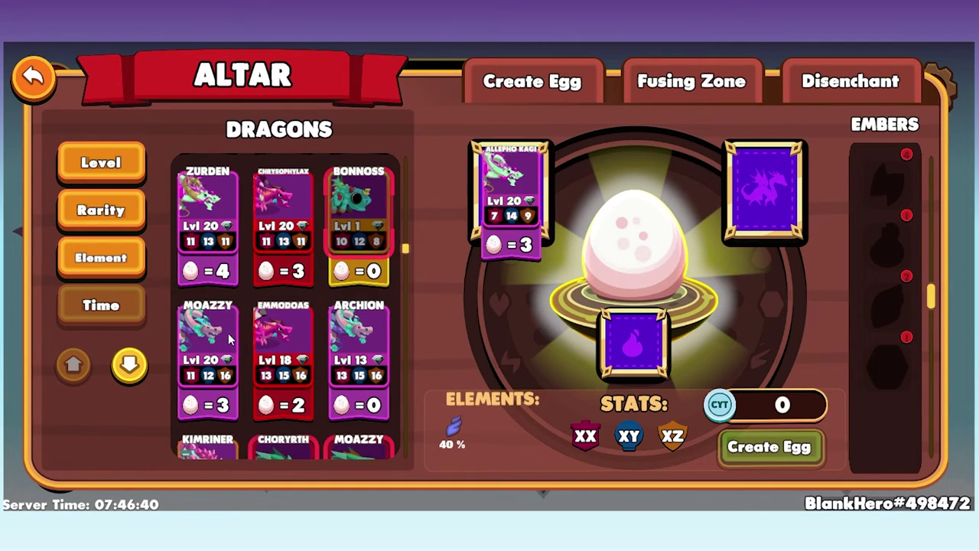
pyautogui.scroll(-2, 312, 352)
pyautogui.click(208, 353)
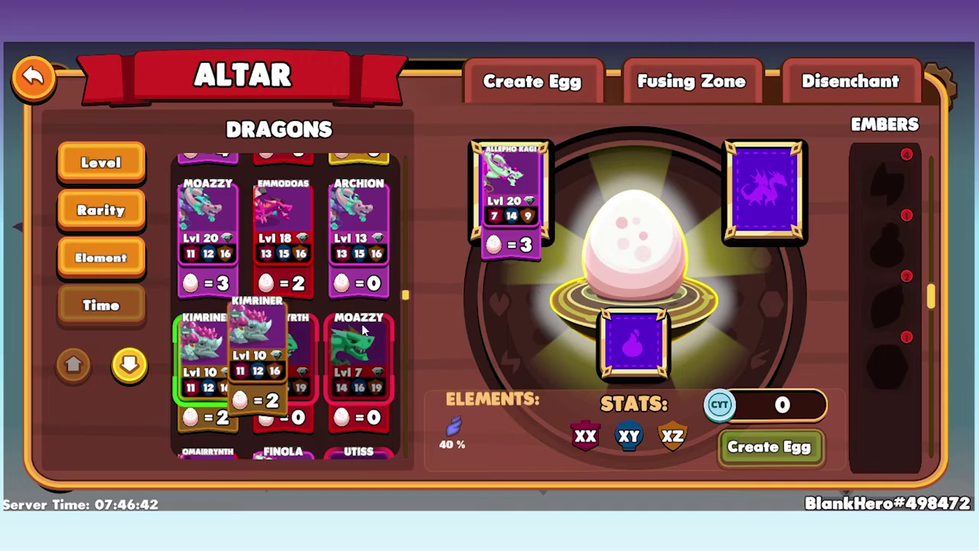
pyautogui.moveTo(888, 183); pyautogui.dragTo(646, 352)
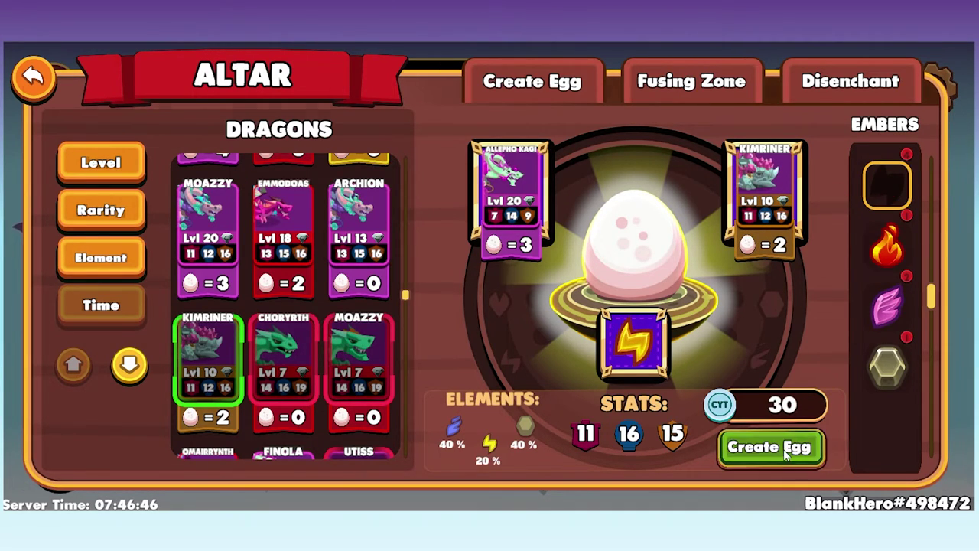
pyautogui.click(772, 448)
pyautogui.click(375, 359)
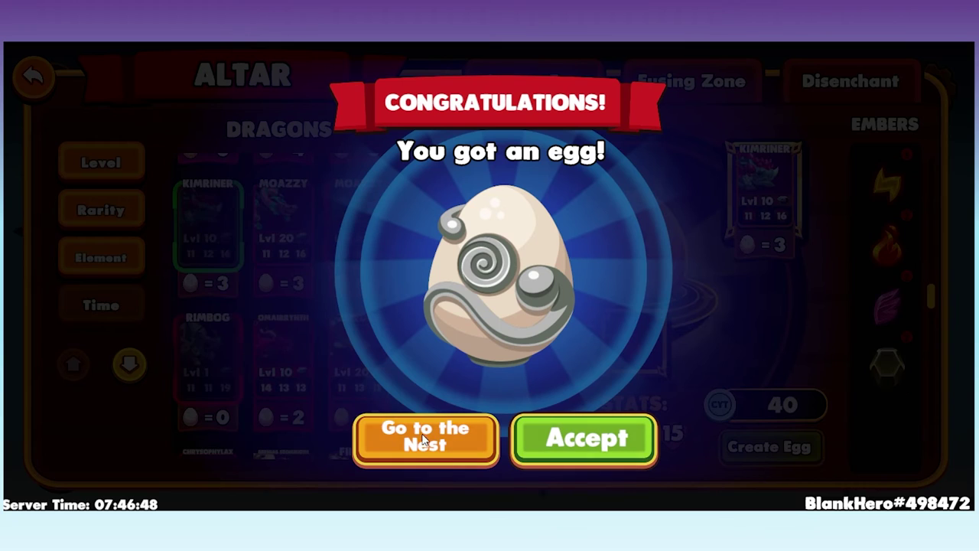
# Go to the Nest, place the new egg in it and start hatching, accepting that this is irreversible
pyautogui.click(425, 440)
pyautogui.click(185, 234)
pyautogui.click(760, 438)
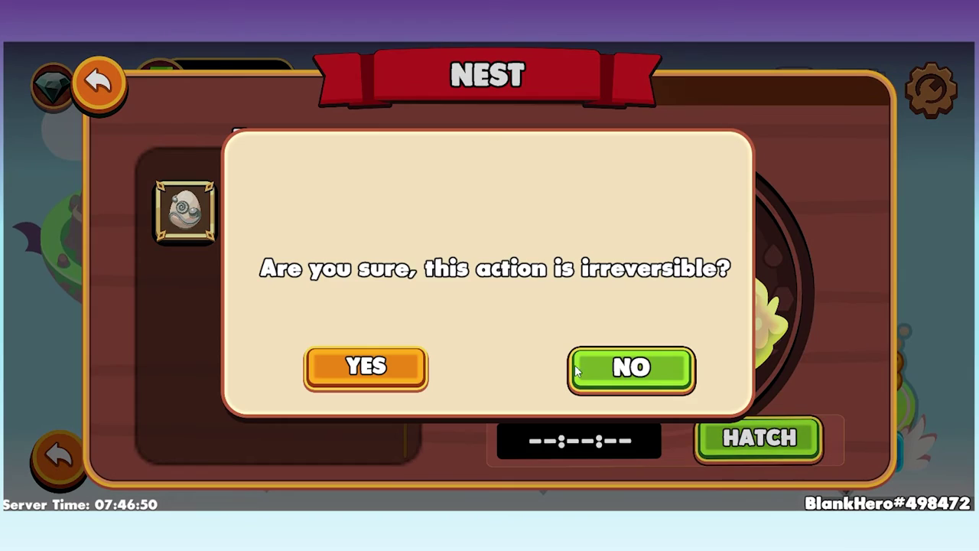
pyautogui.click(364, 365)
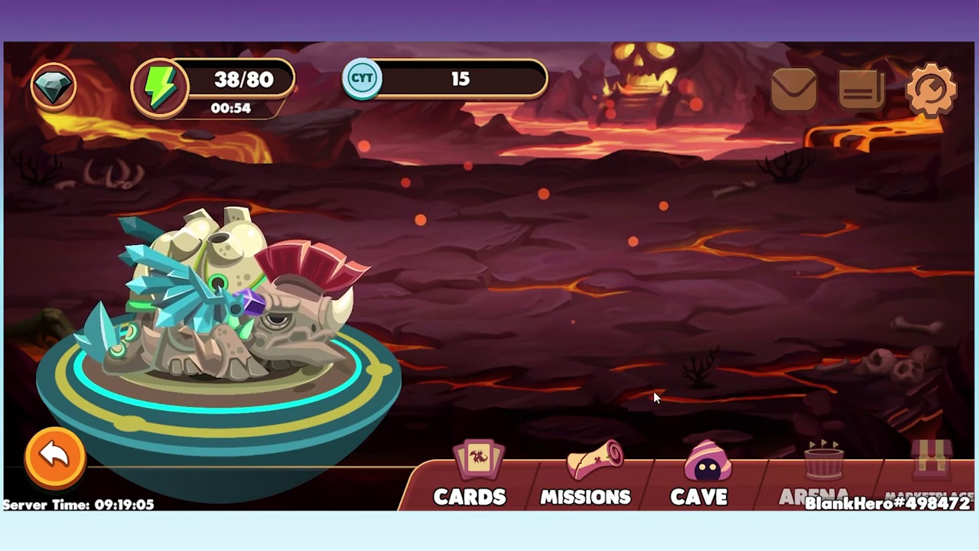
# Return to the Nest in the Cave and bring up the incubating egg
pyautogui.click(706, 465)
pyautogui.click(369, 201)
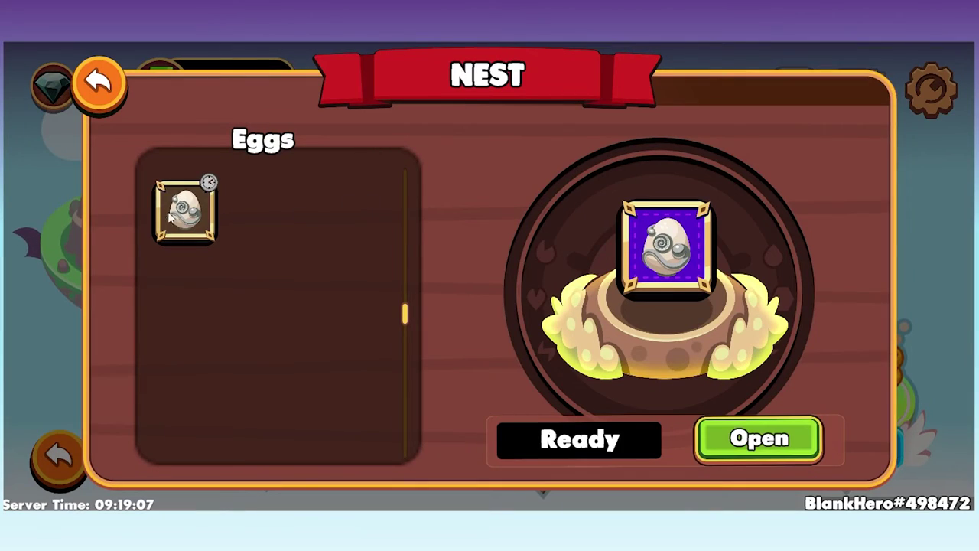